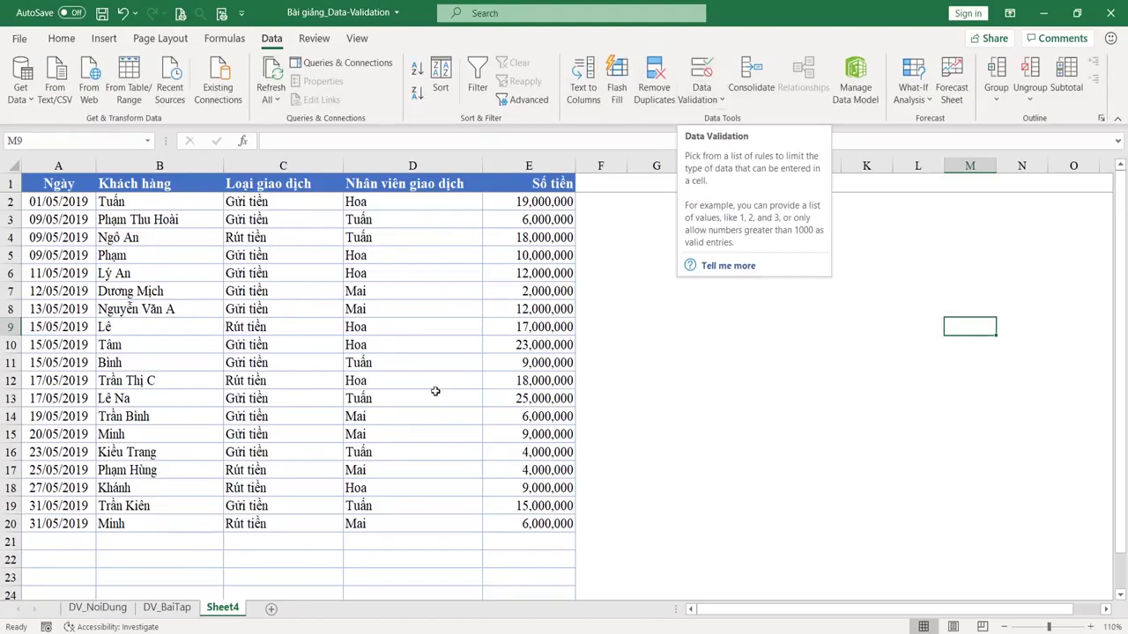
Step: Mark the table block from row 7 to row 21 across all five columns
click(414, 469)
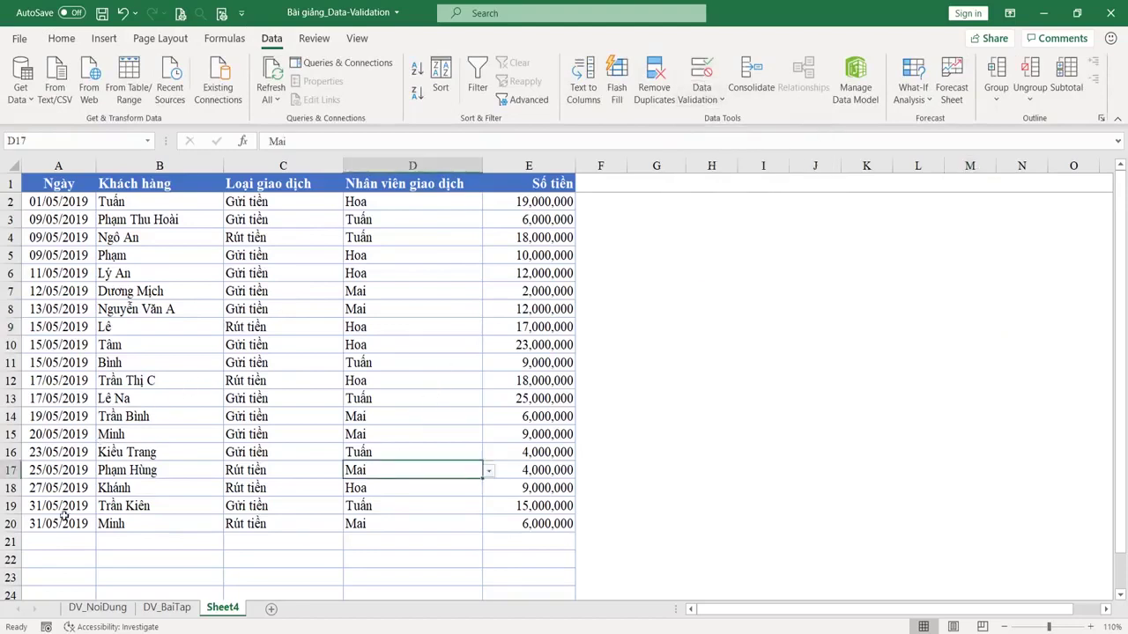
drag(57, 296, 71, 542)
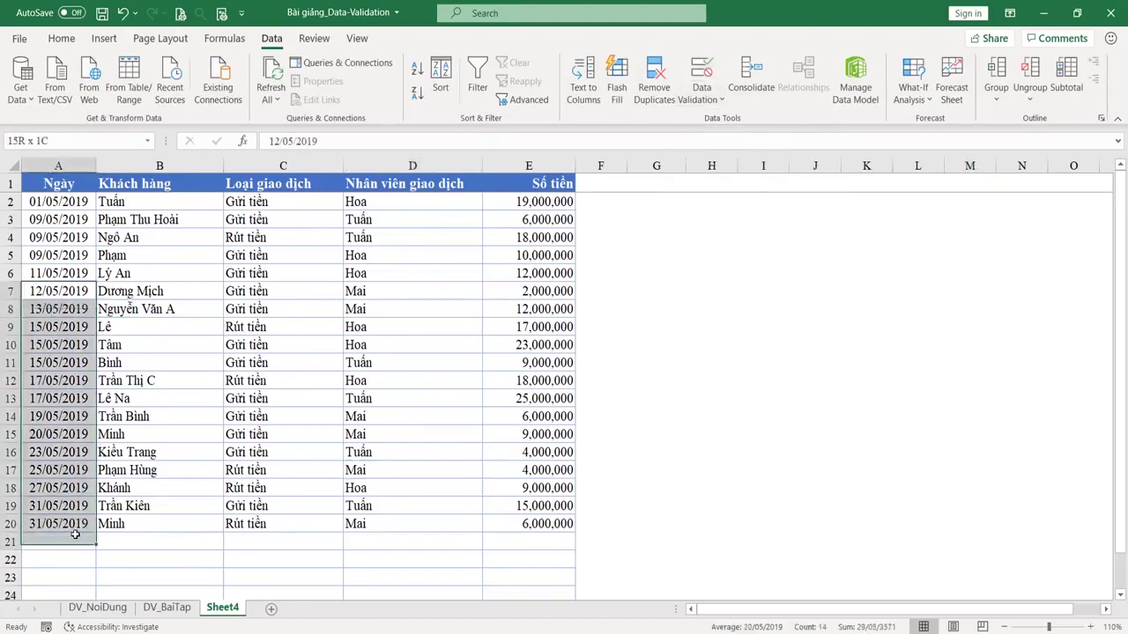
drag(539, 295, 79, 540)
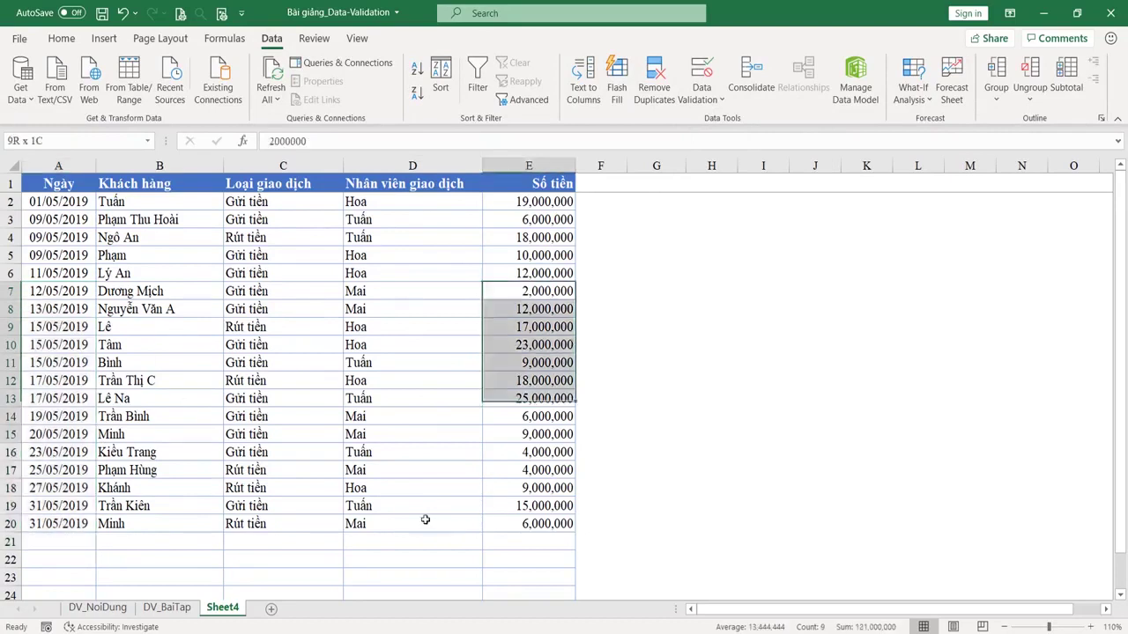
click(412, 464)
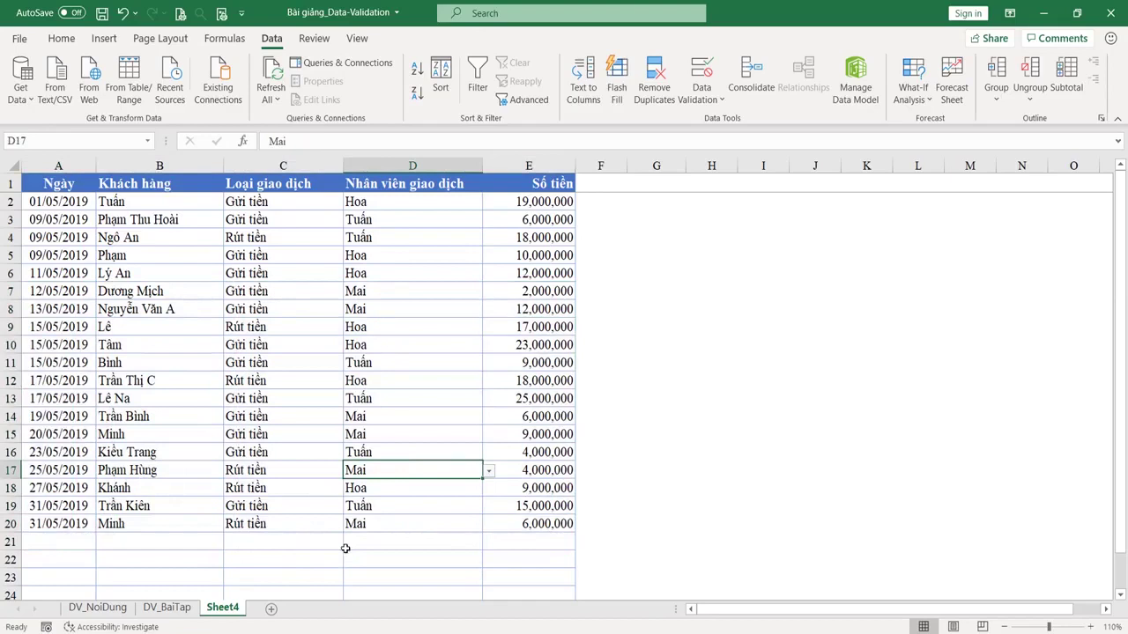
Step: Select the Ngày, Khách hàng, Loại giao dịch, Nhân viên giao dịch and Số tiền columns in turn
click(57, 541)
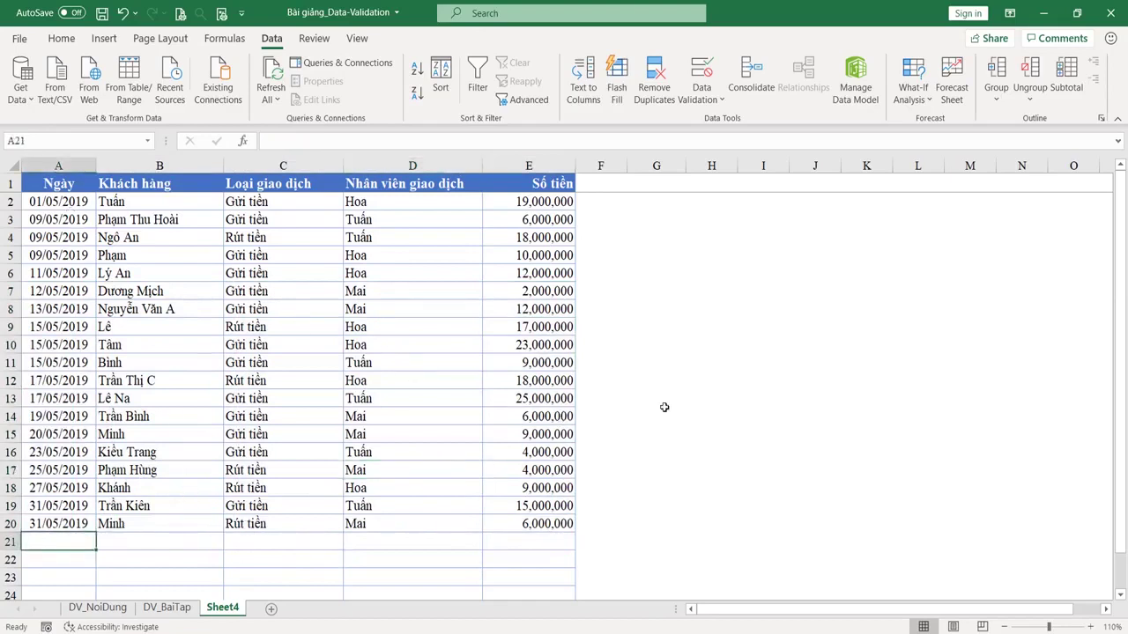
click(76, 185)
key(ctrl+shift+Down)
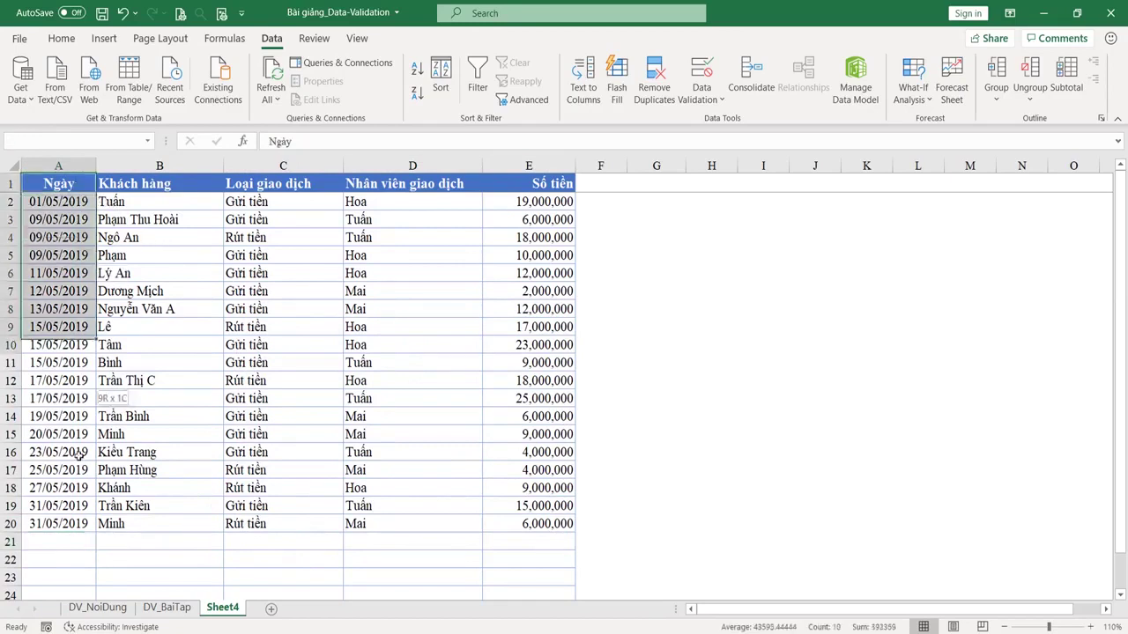
drag(169, 183, 164, 523)
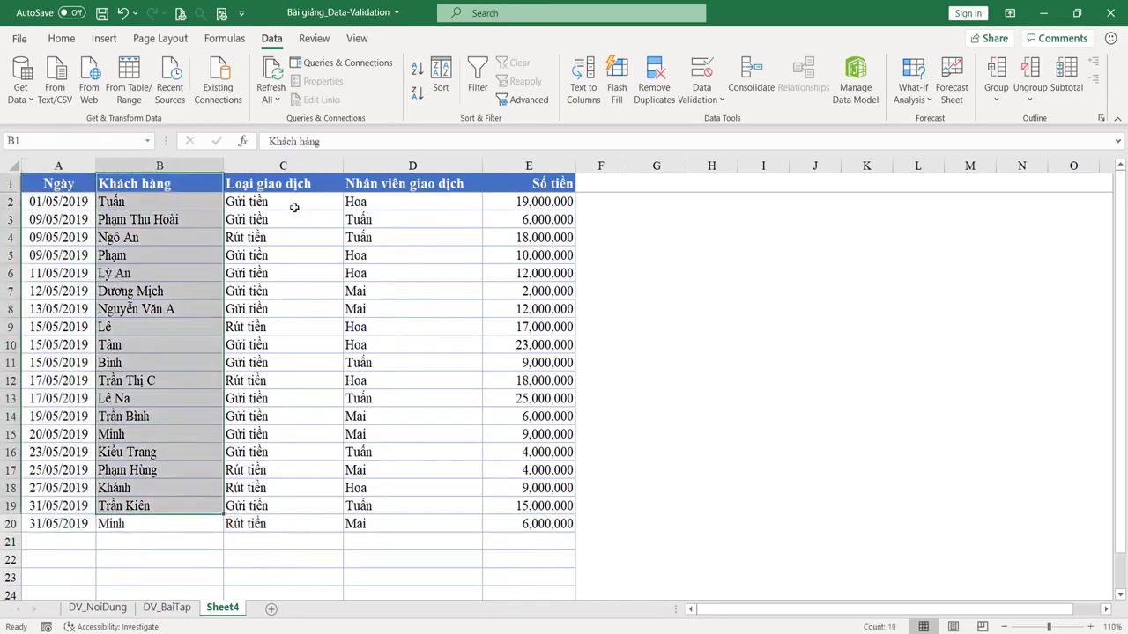
drag(288, 183, 288, 445)
drag(406, 183, 414, 489)
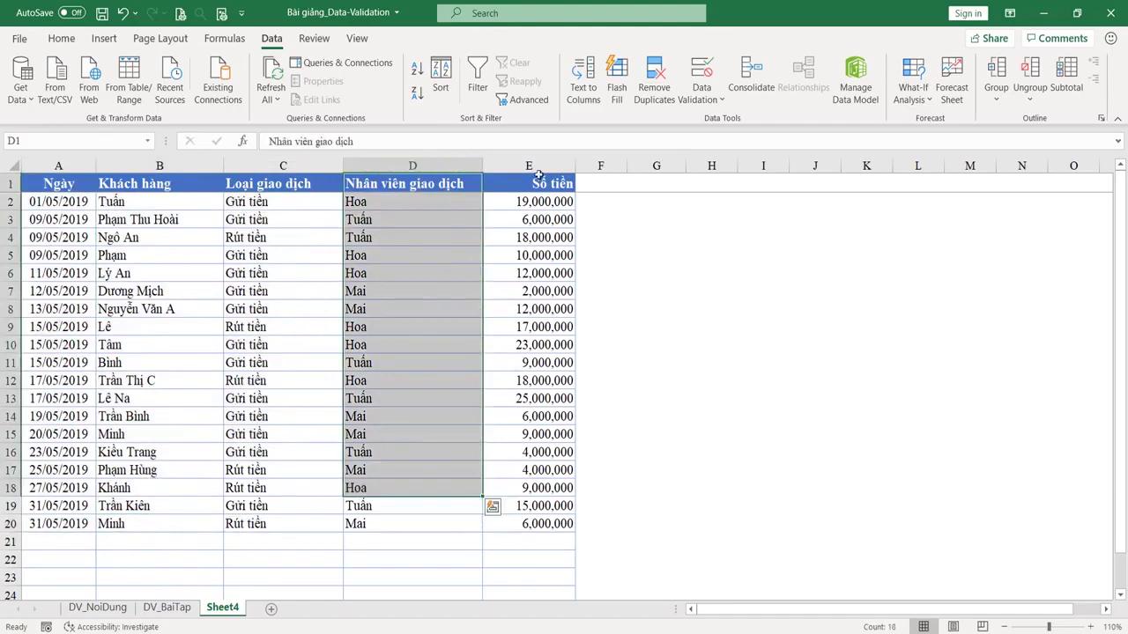
drag(535, 191, 529, 550)
click(169, 467)
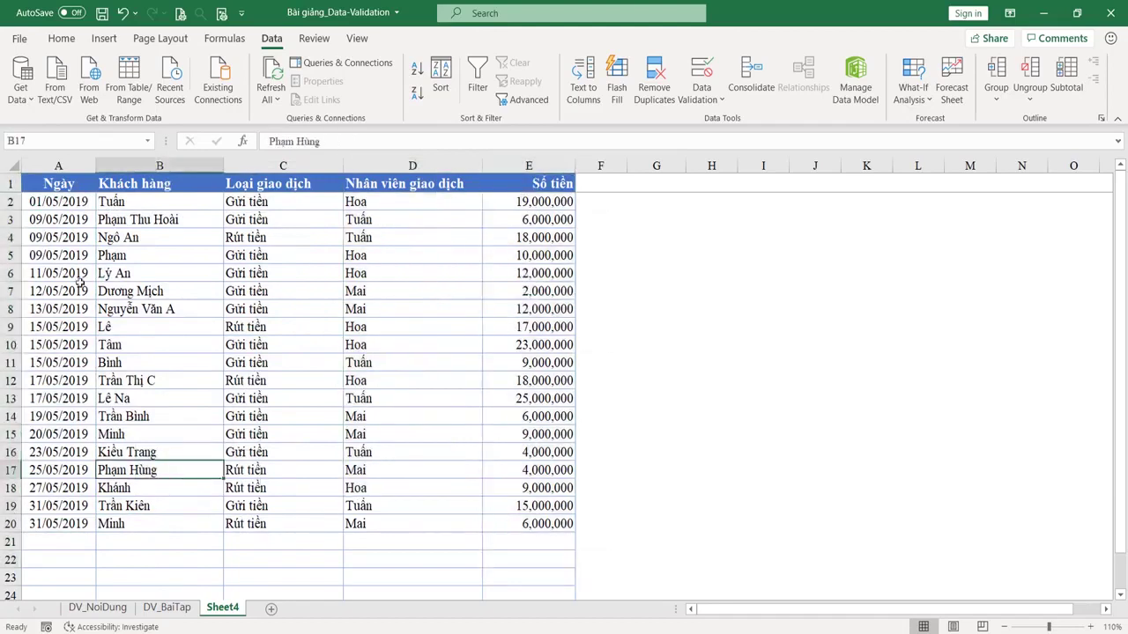
Step: Review the dates, transaction types and amounts, ending on empty cell A21
drag(55, 201, 57, 560)
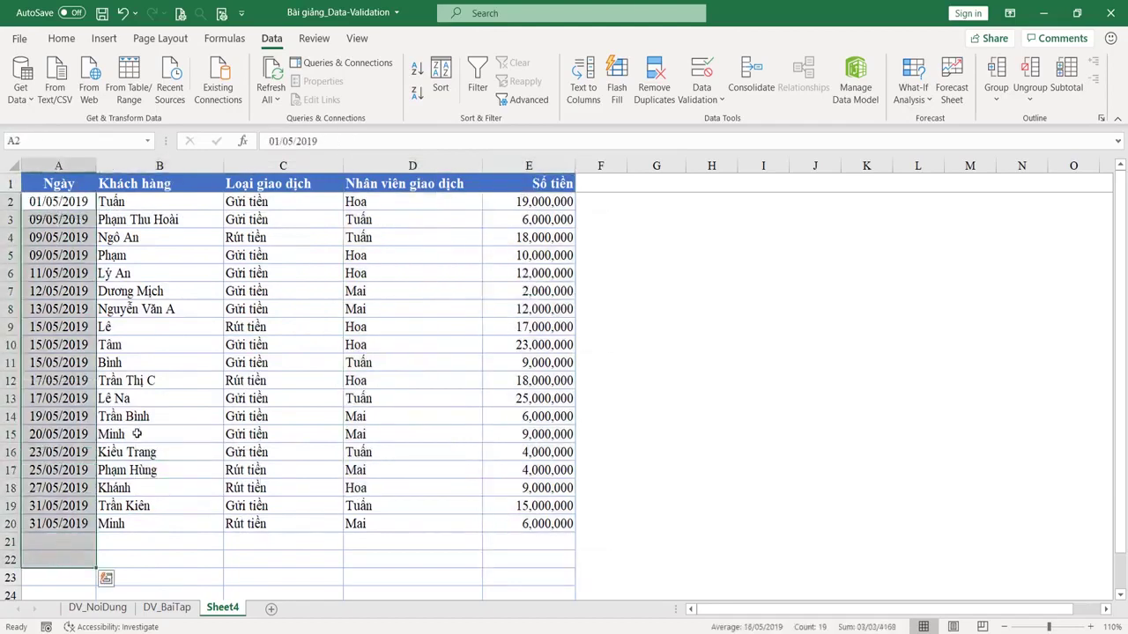
drag(230, 203, 290, 523)
drag(554, 234, 529, 508)
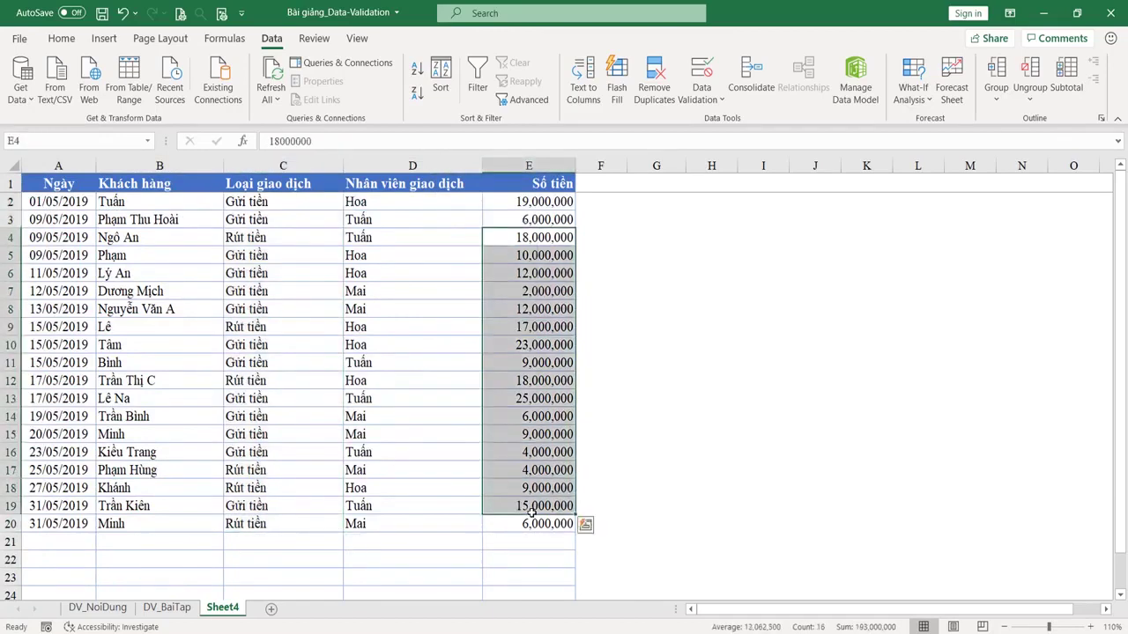
click(71, 541)
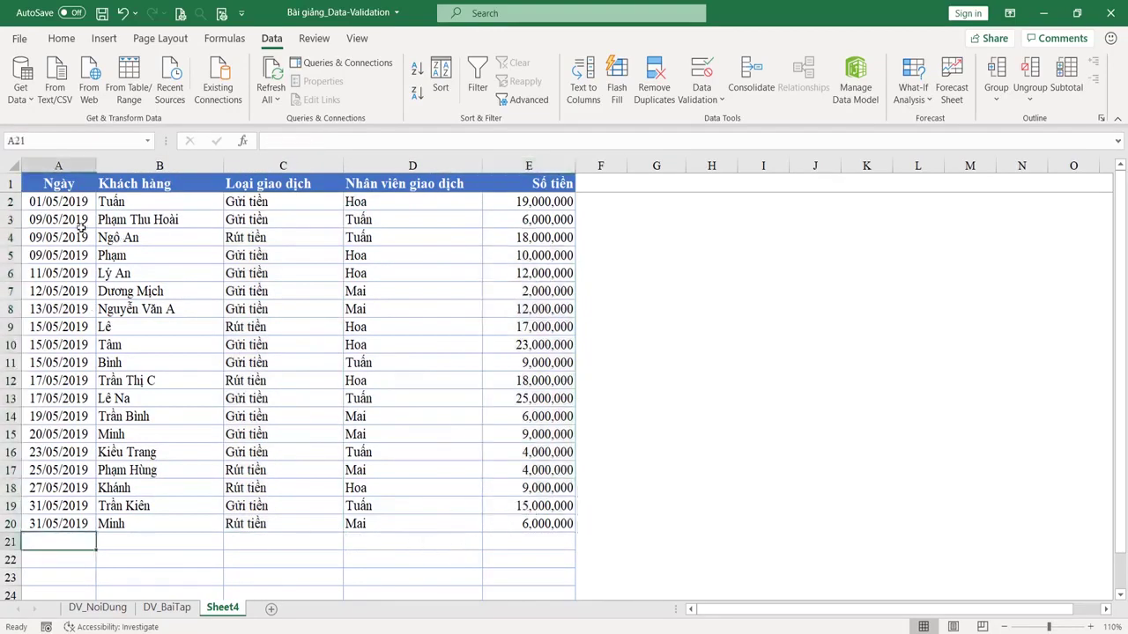
click(71, 169)
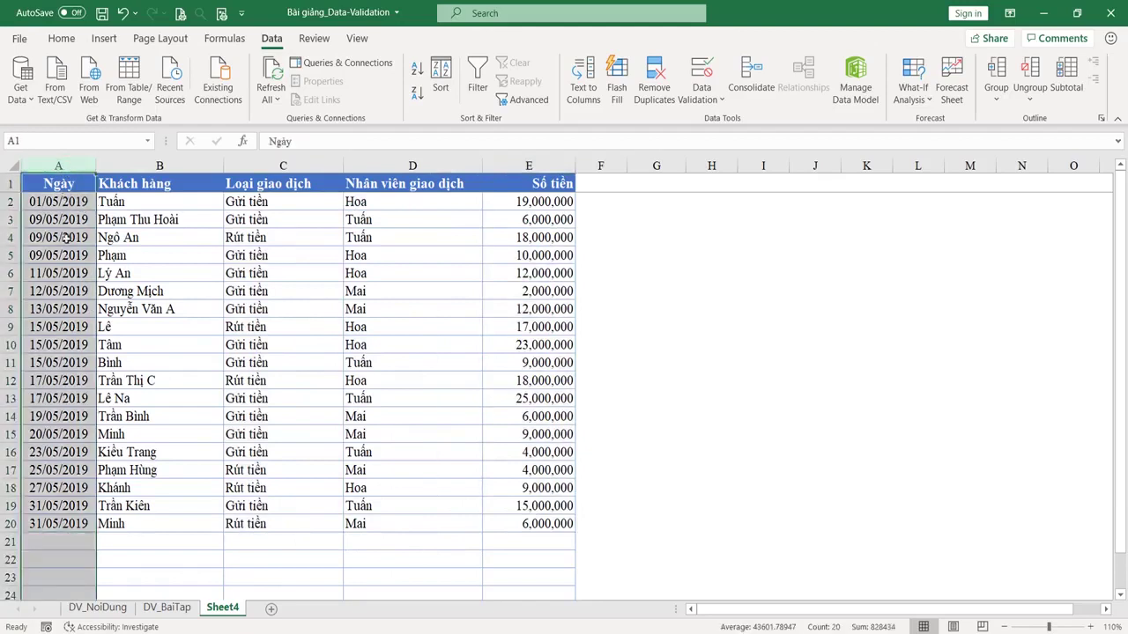
click(53, 545)
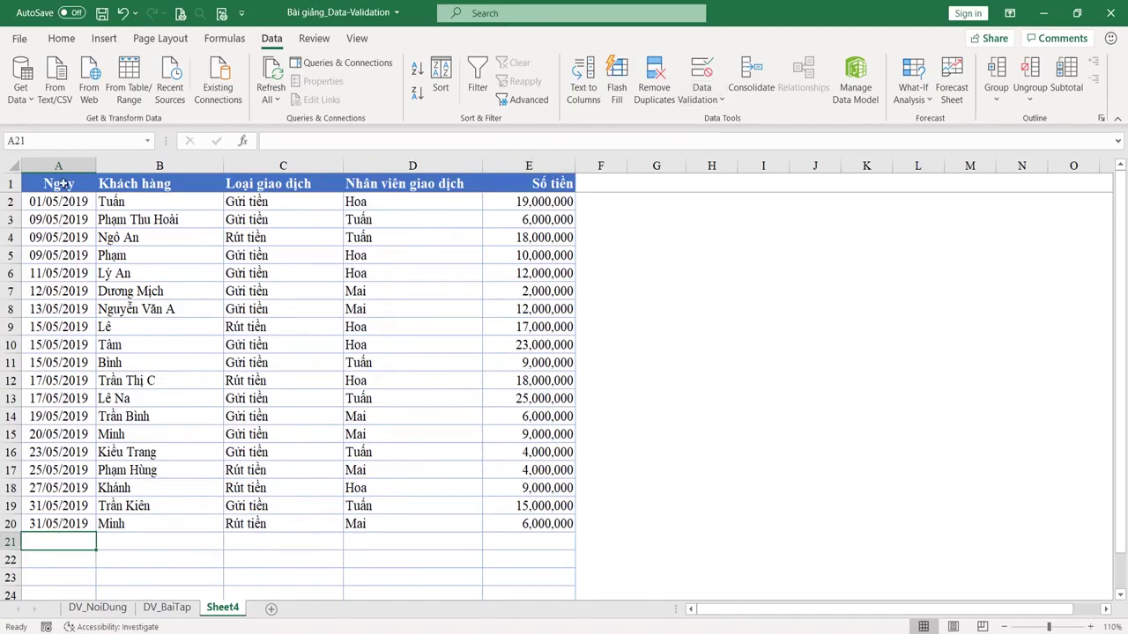
click(61, 165)
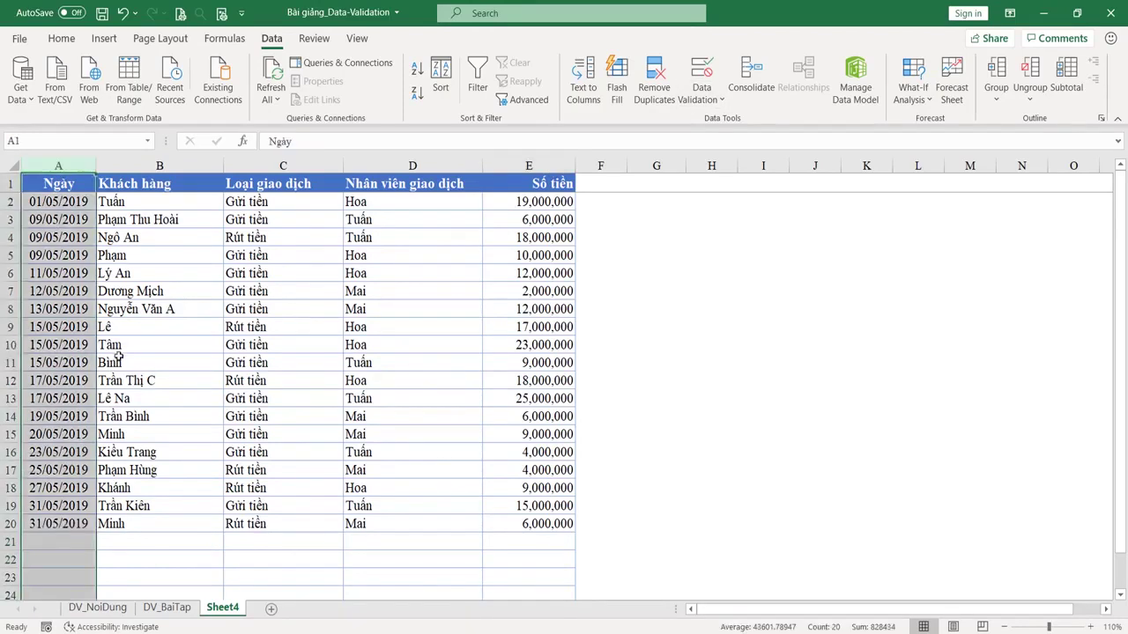
click(70, 542)
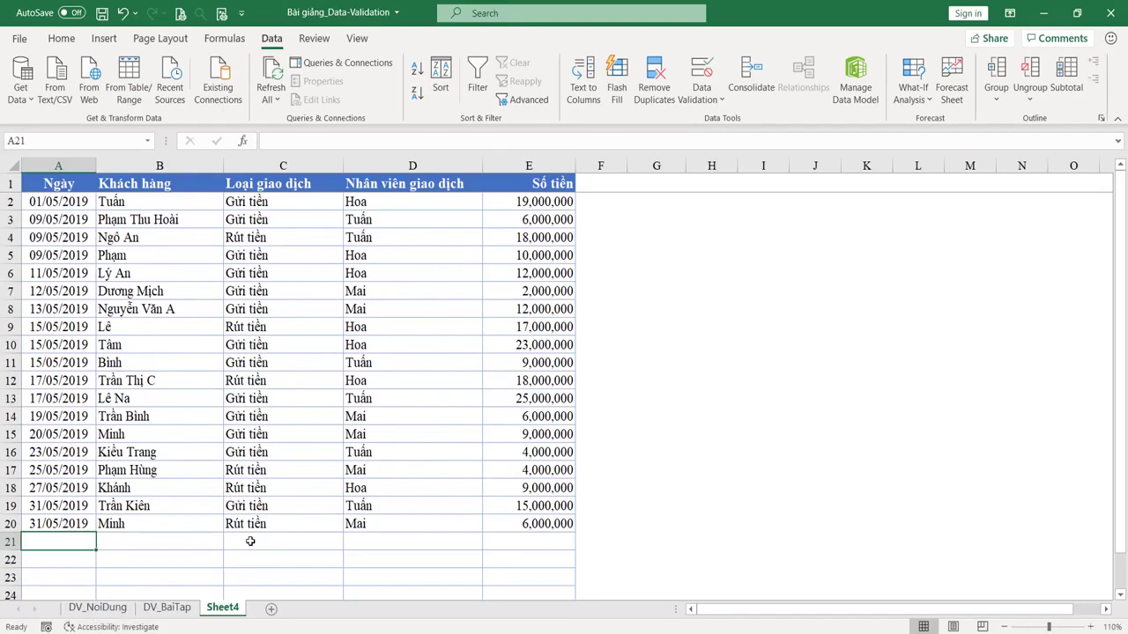
Step: Try the date 1-6-2019 in A21 and dismiss the validation error
text(1-6-2019)
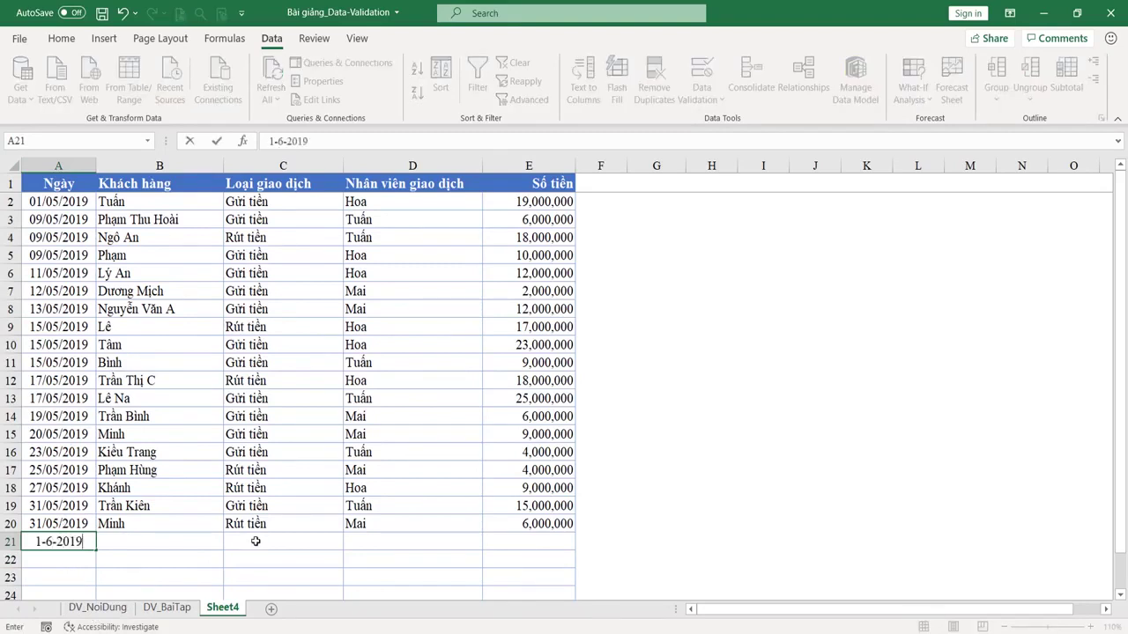
key(Return)
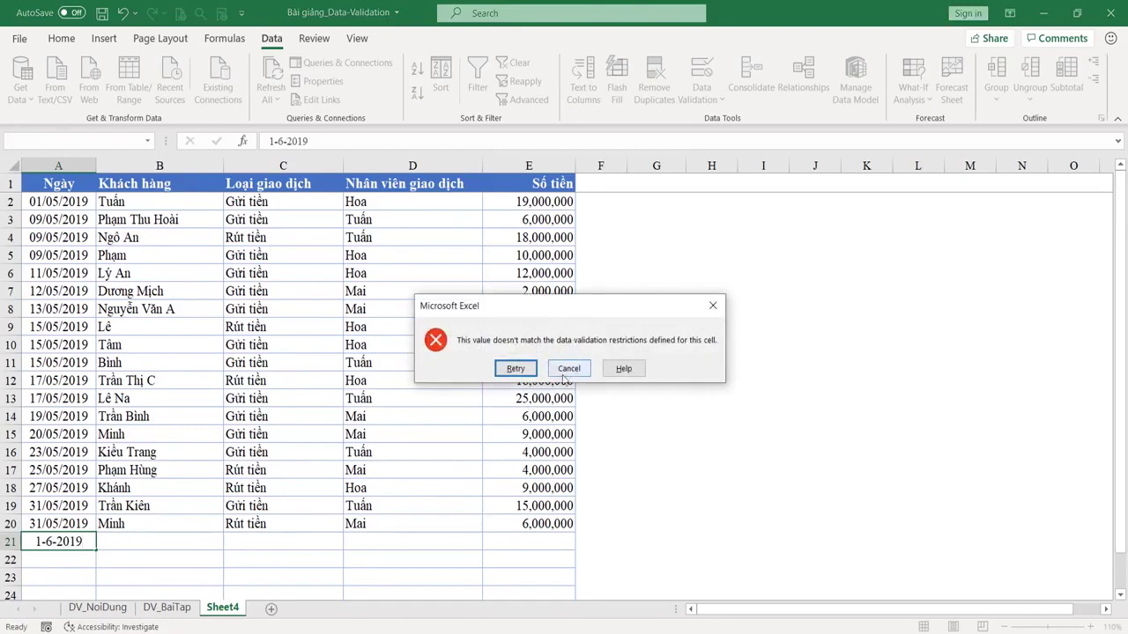
click(568, 370)
Step: Enter 14/05/2019 in A21 and mark the date column down to row 22
text(4-6)
key(BackSpace)
text(5-2019)
key(Return)
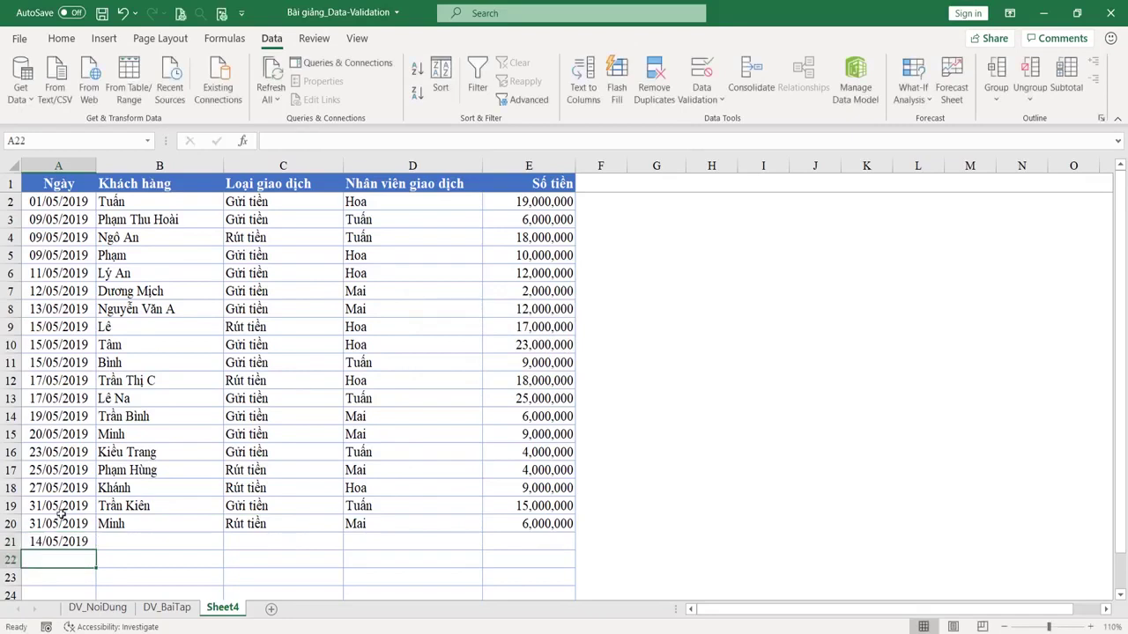
click(64, 543)
drag(70, 205, 51, 566)
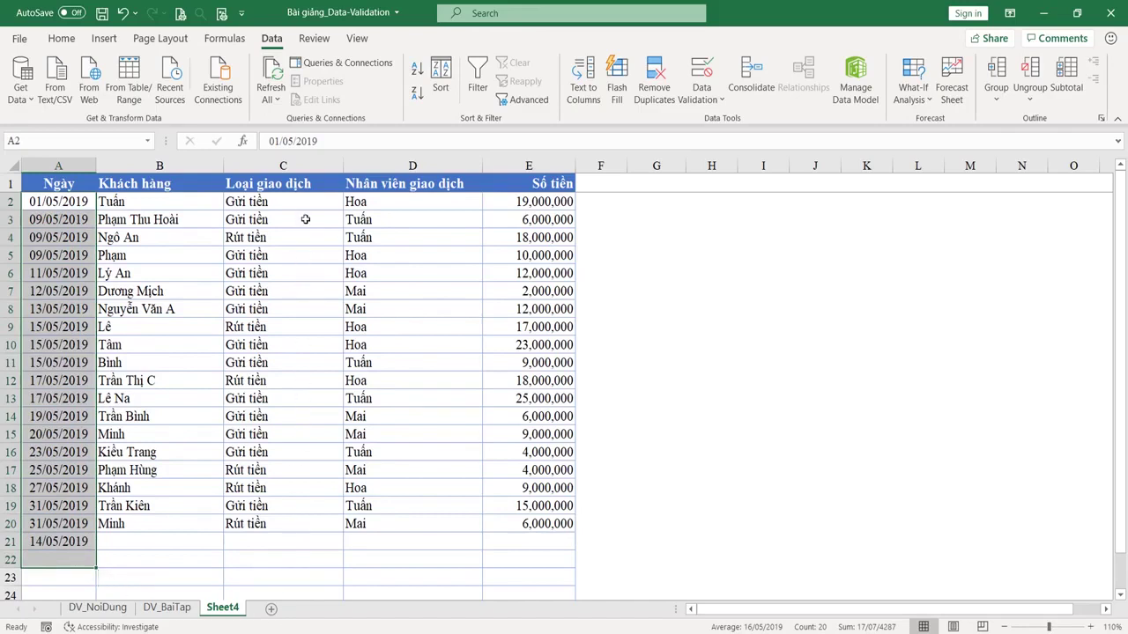
click(298, 167)
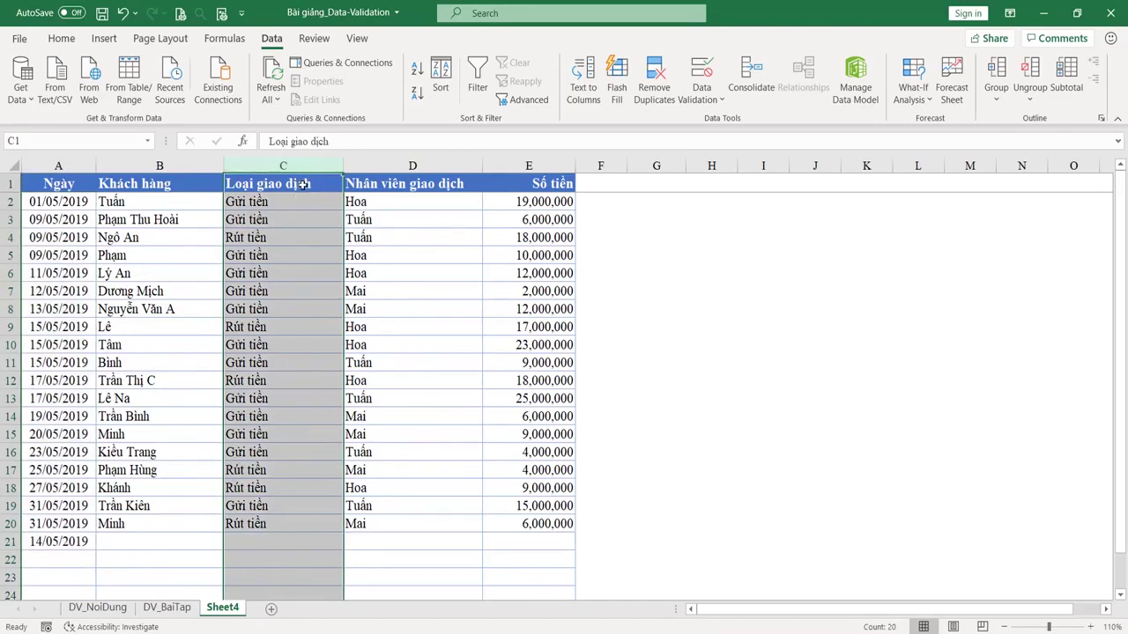
click(288, 544)
drag(302, 220, 300, 526)
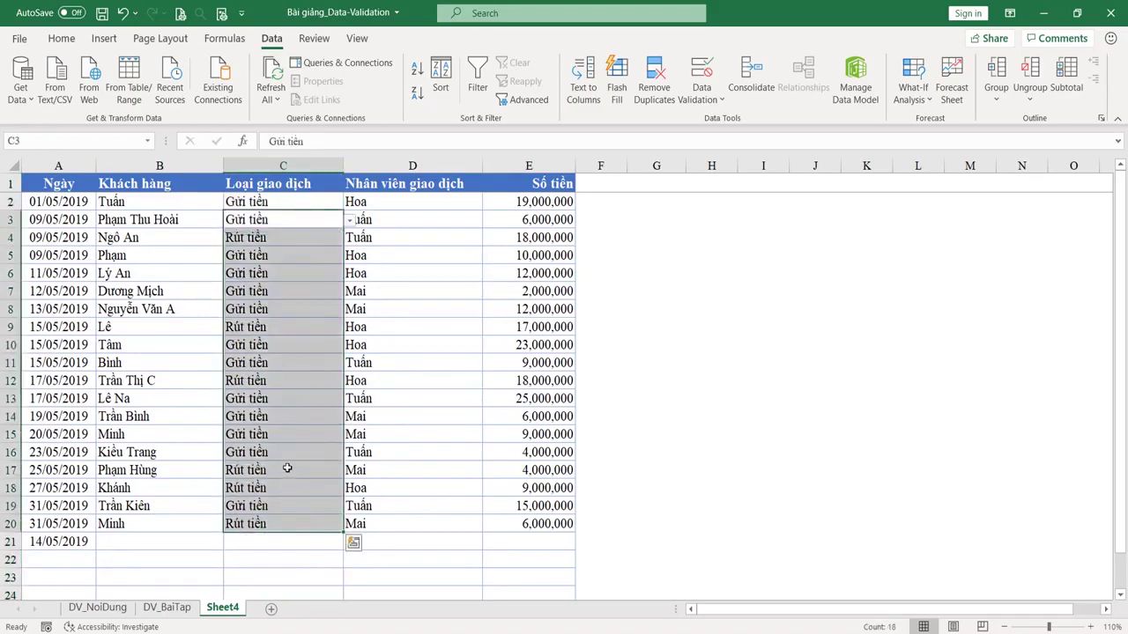
double_click(280, 543)
text(gi)
text(ui tien)
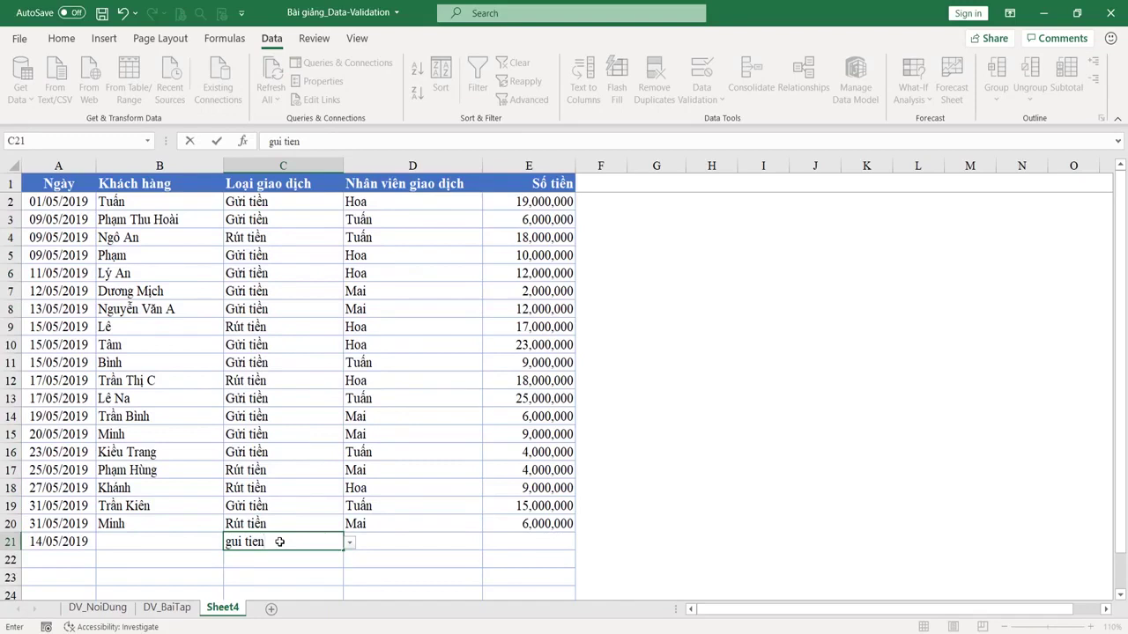
key(Return)
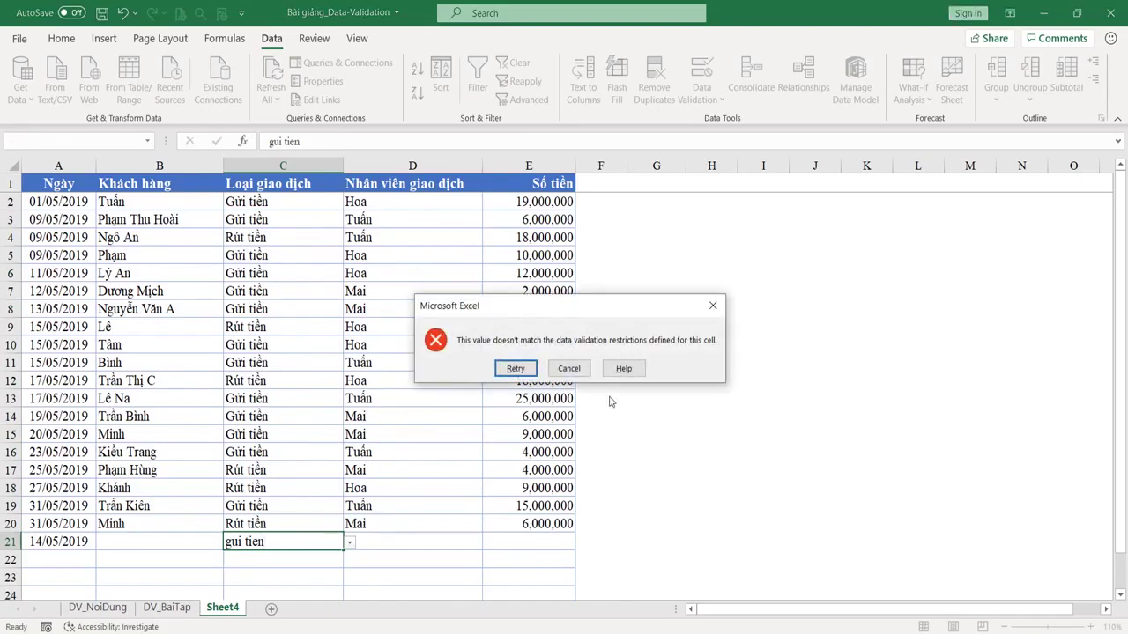
click(569, 369)
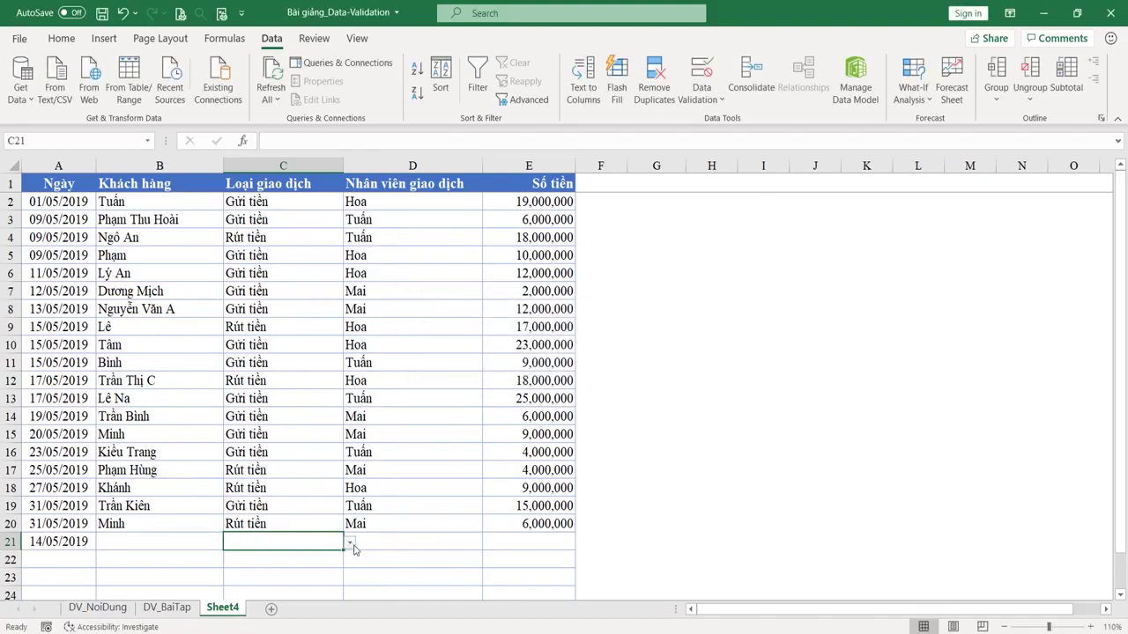
Step: Pick Gửi tiền from C21's dropdown list of transaction types
click(349, 545)
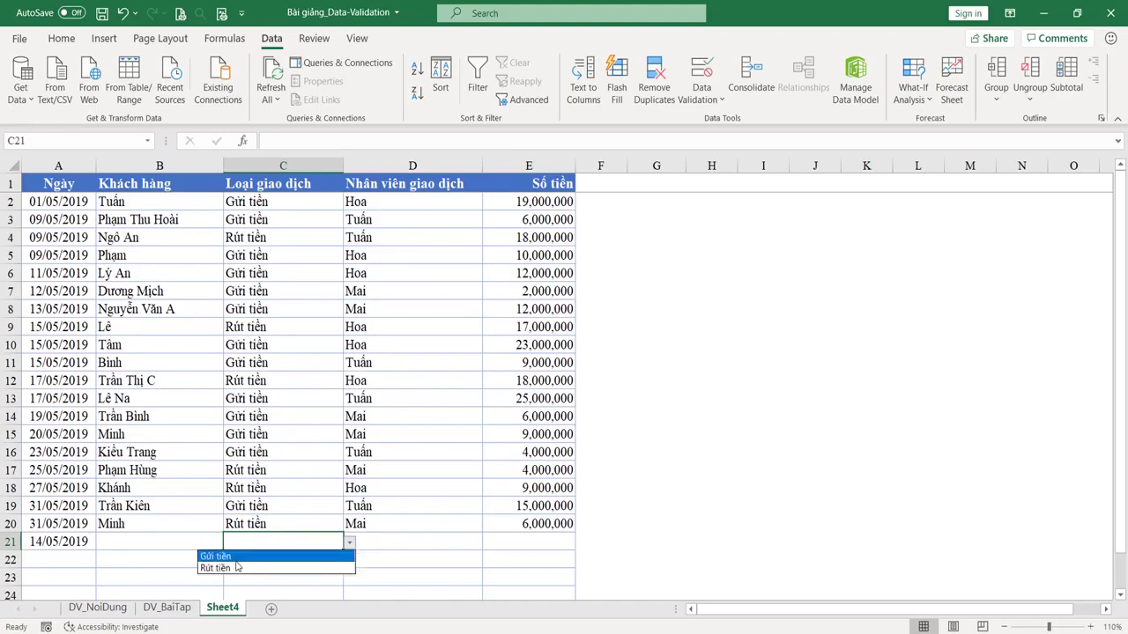
click(234, 558)
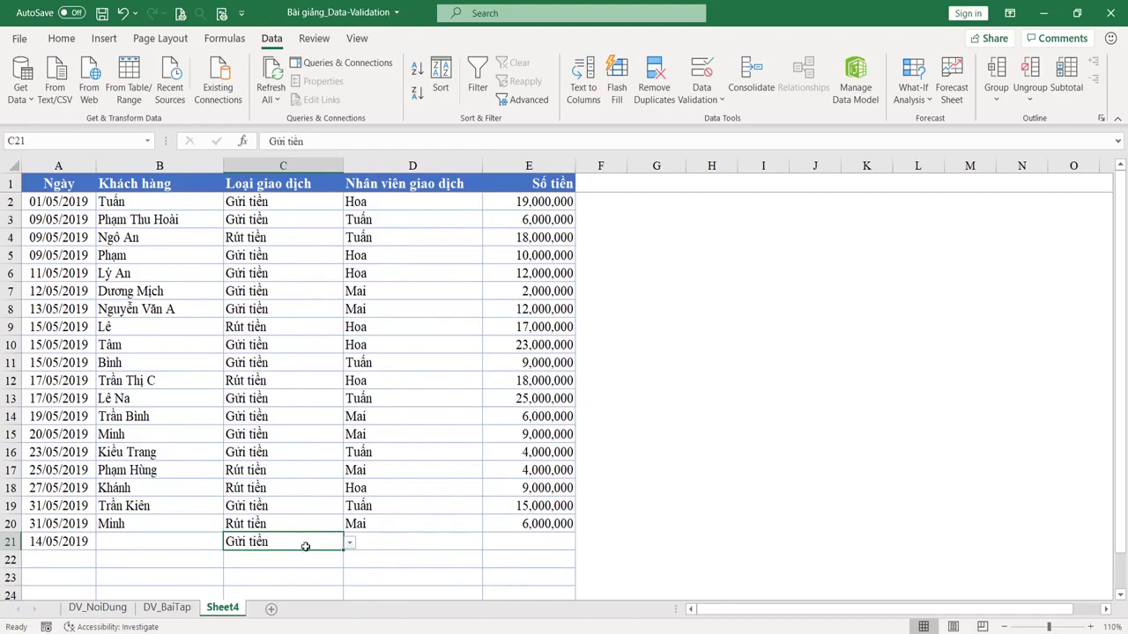
Step: Enter the staff name Mai in D21 after viewing the allowed staff list
click(464, 544)
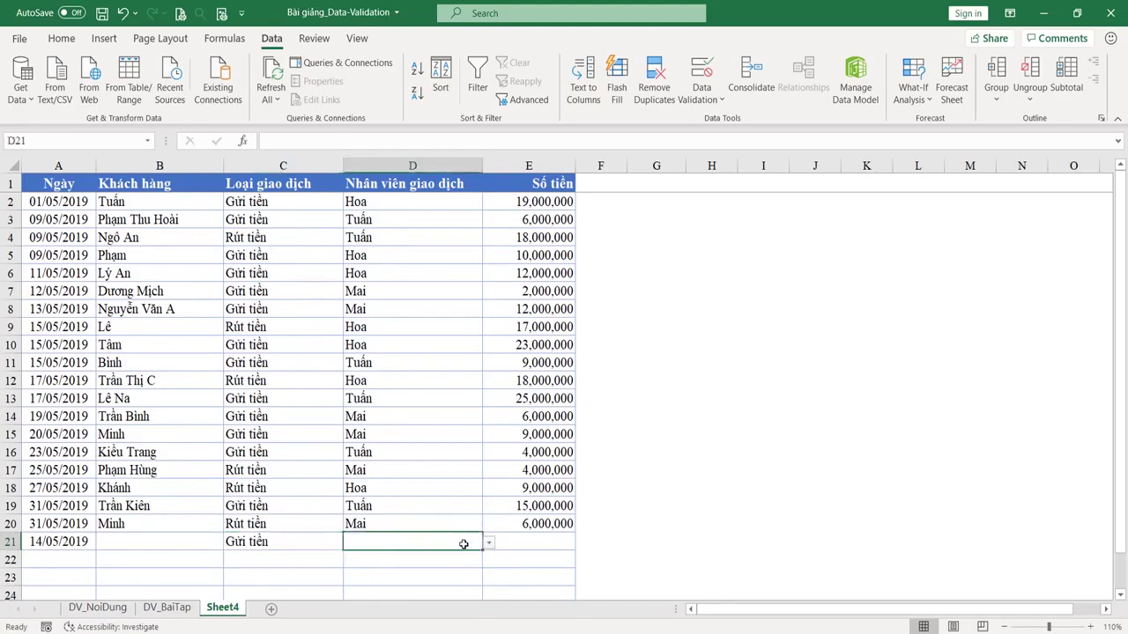
click(489, 545)
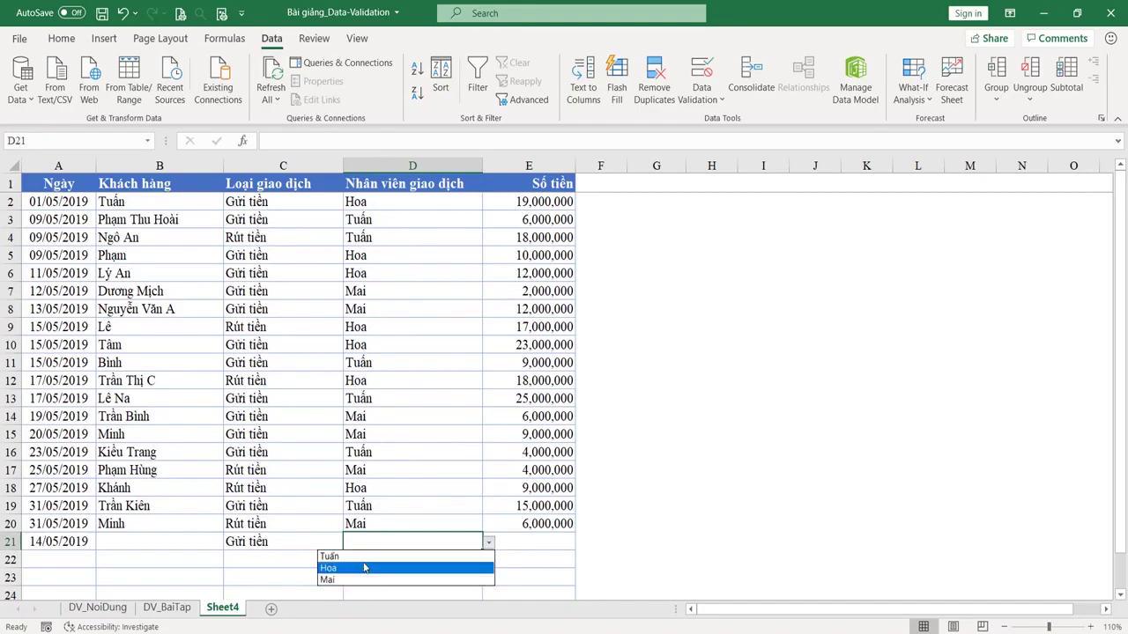
click(411, 541)
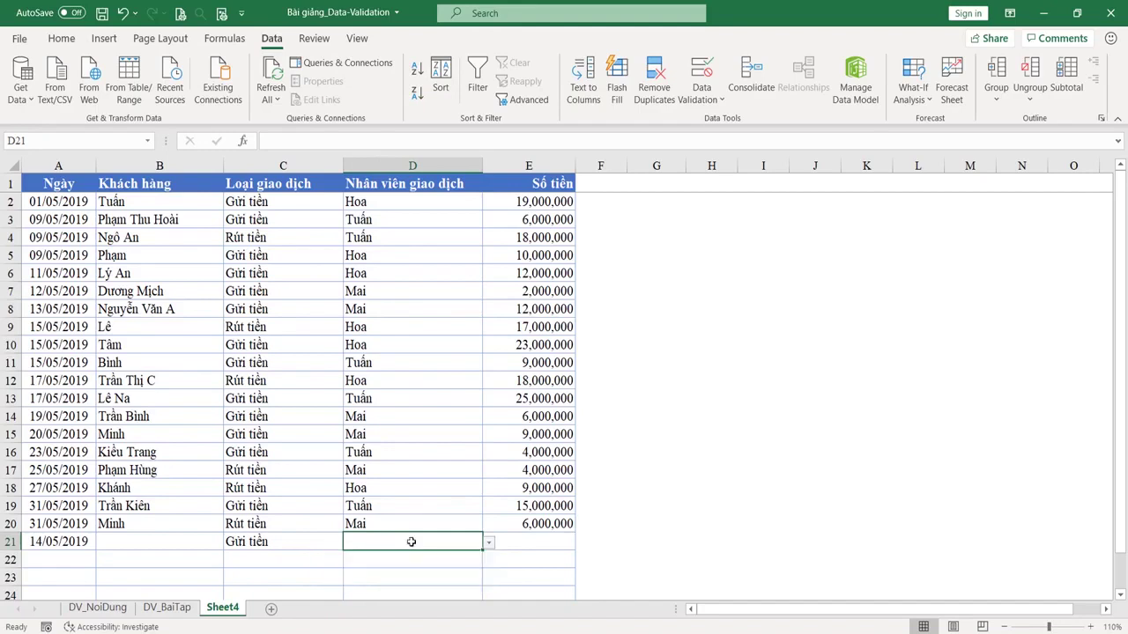
text(Mai)
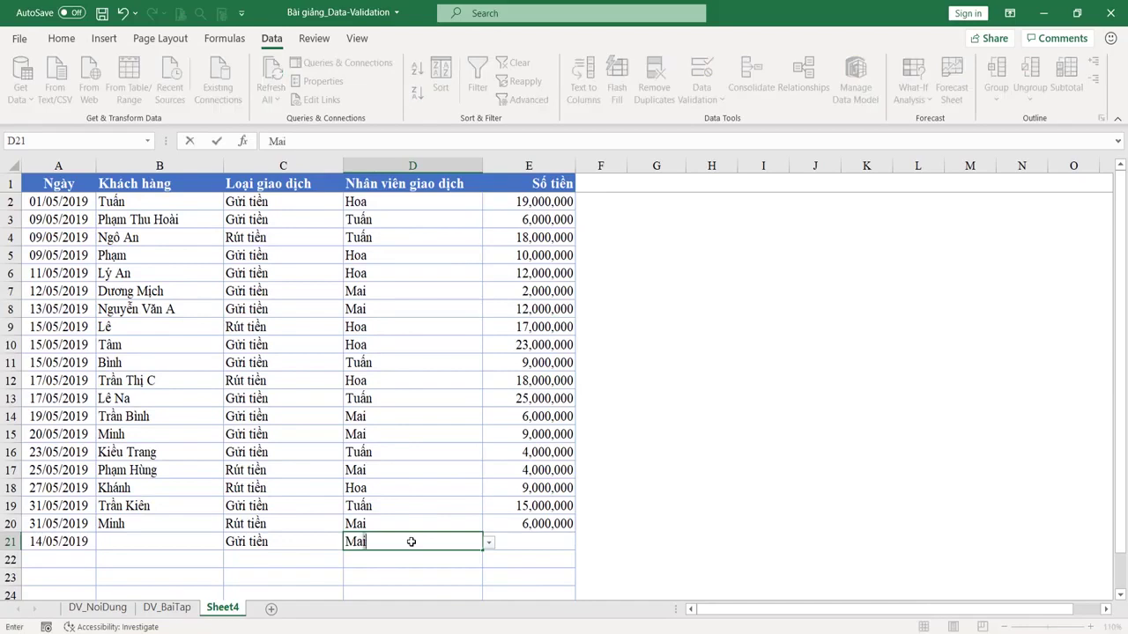
key(Return)
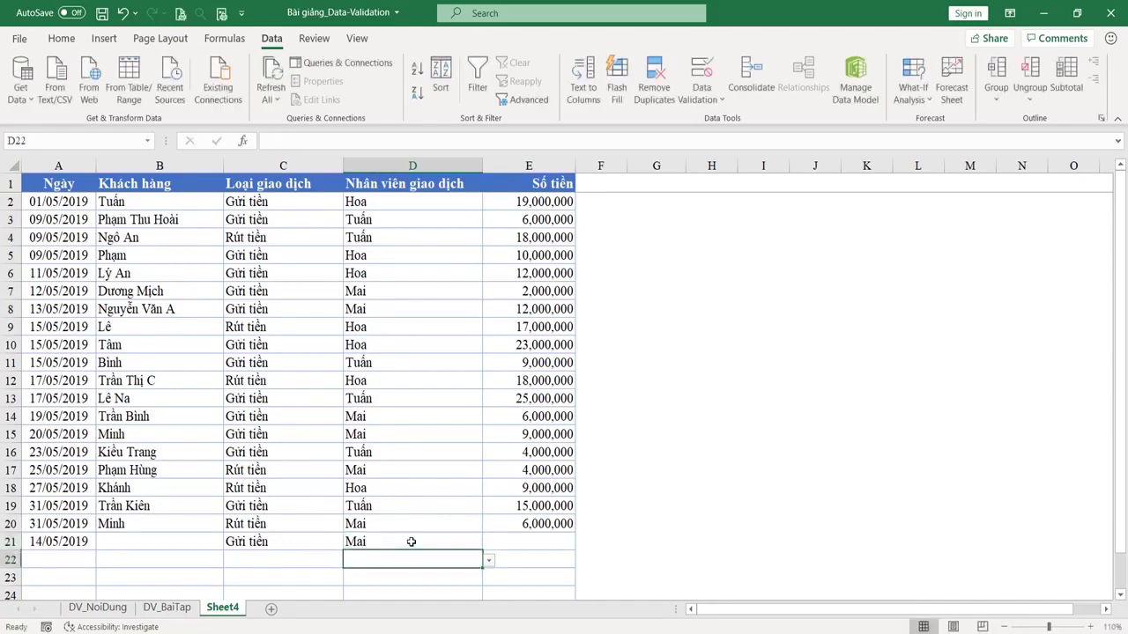
Step: Test the misspelled name 'maii' in D22 and cancel the validation error
text(maii)
key(Return)
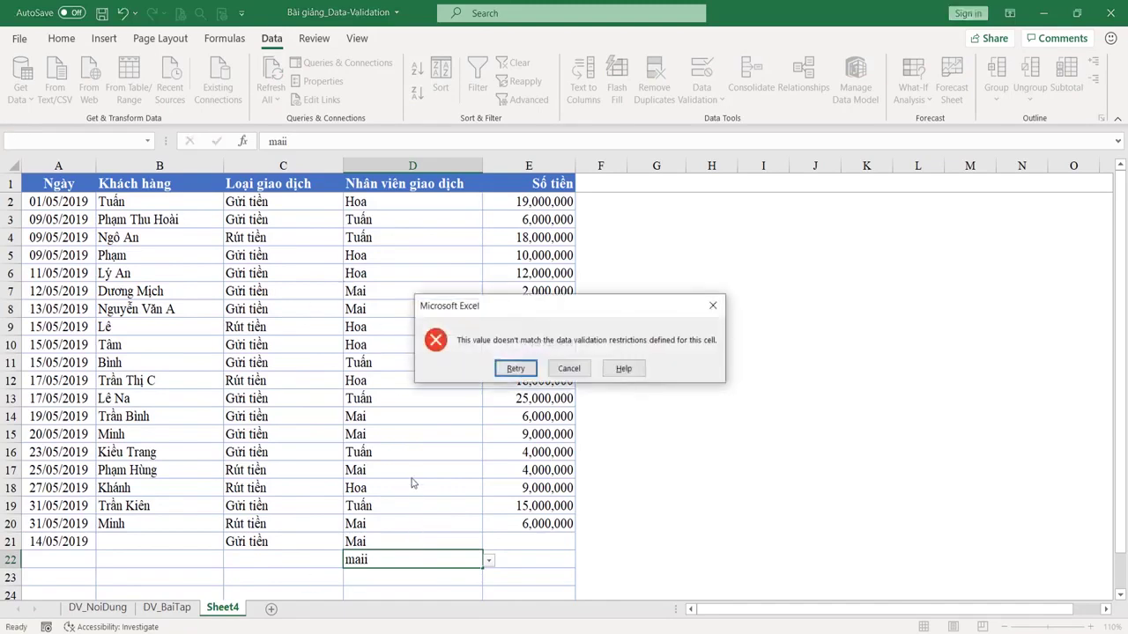
click(570, 369)
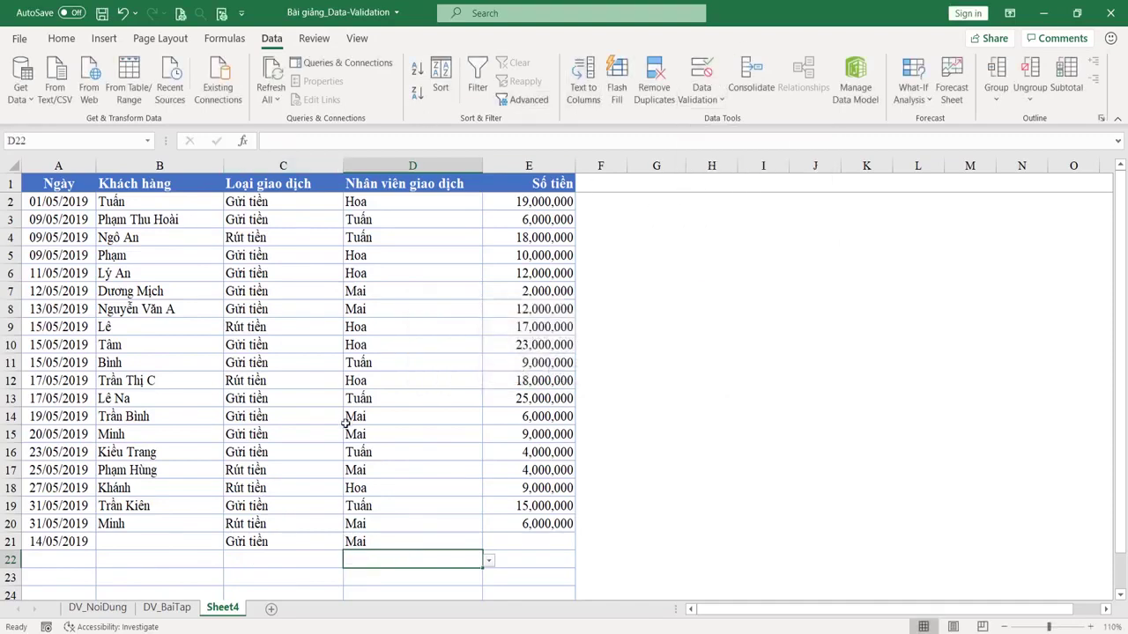
Step: Enter 4652344 in E21 after the invalid amount 'a423432' is rejected
click(562, 543)
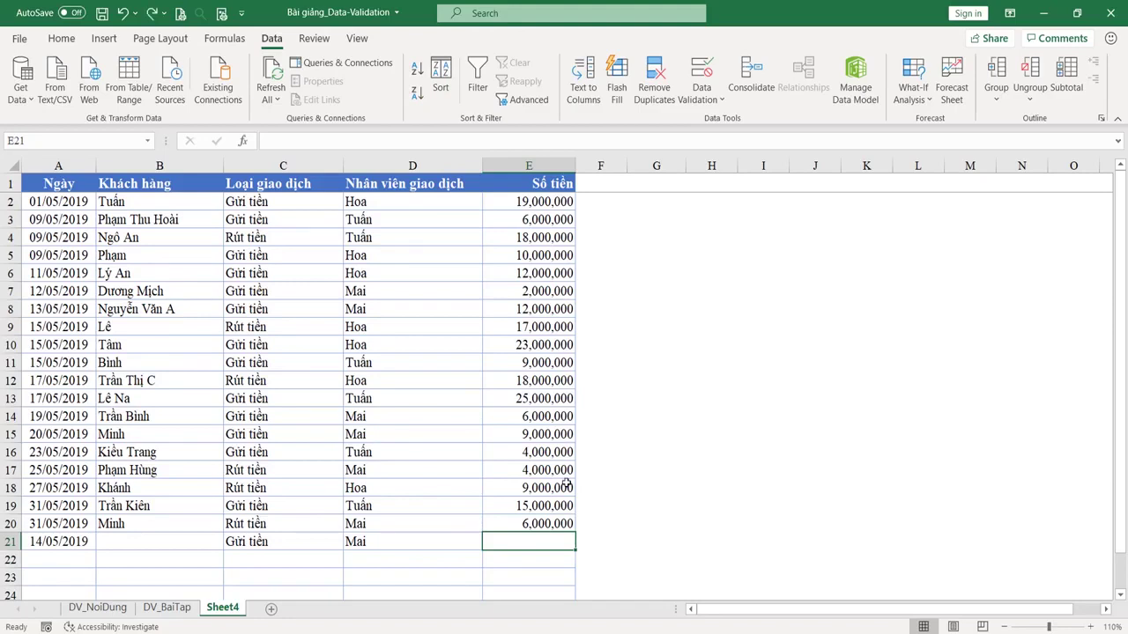
text(a423432)
key(Return)
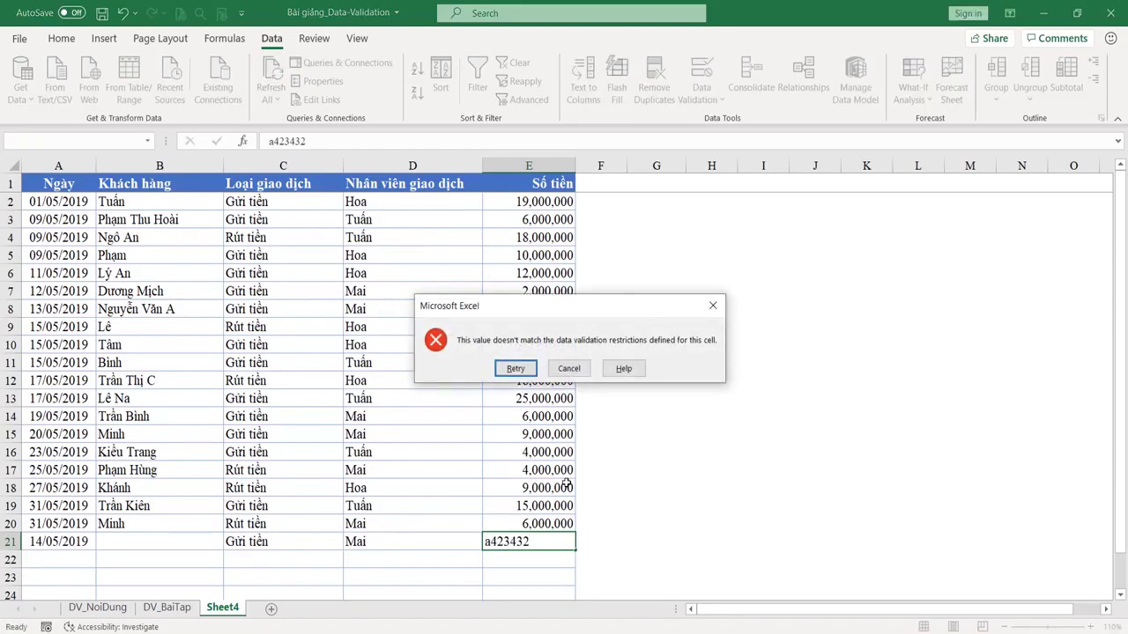
click(568, 368)
text(4652344)
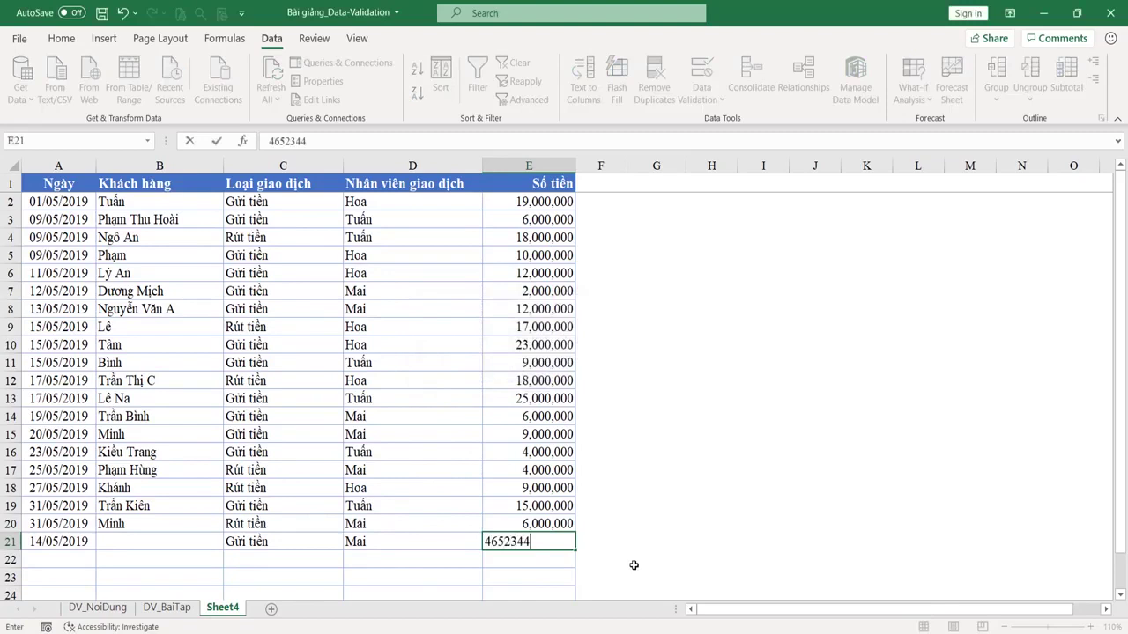
key(Return)
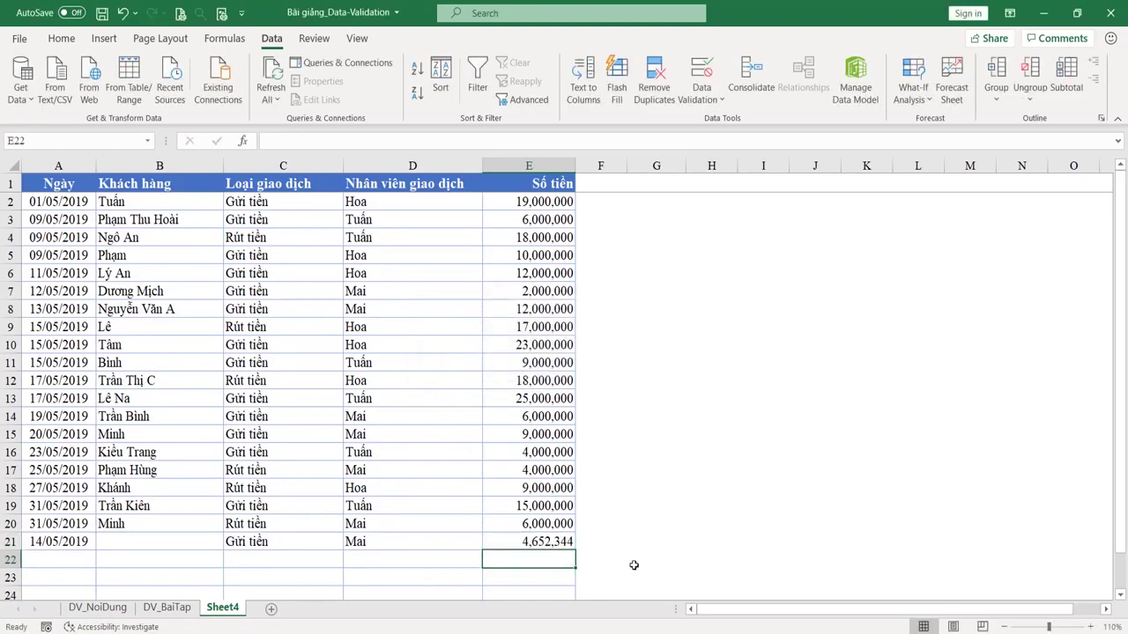